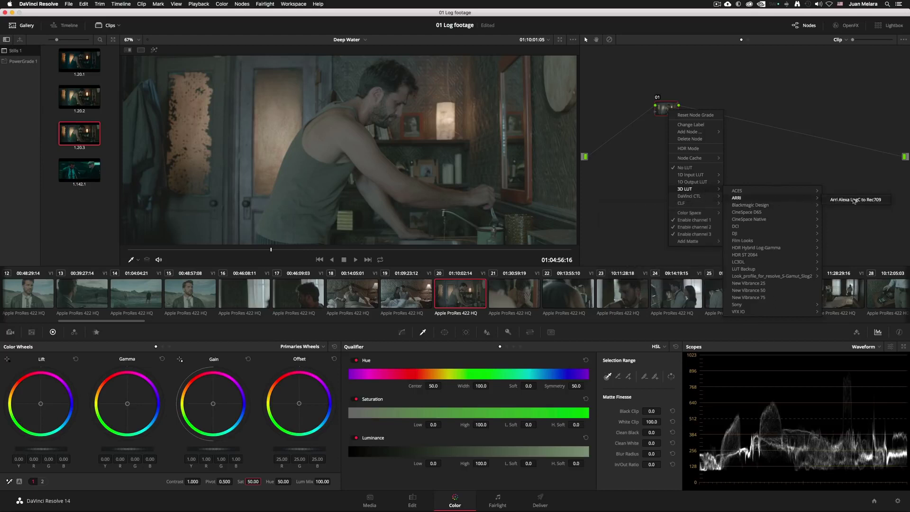
- Apply the Arri Alexa LogC to Rec709 LUT to node 01, and try gain 1.53 and gamma -0.05 on a following serial node before resetting it
left_click(842, 199)
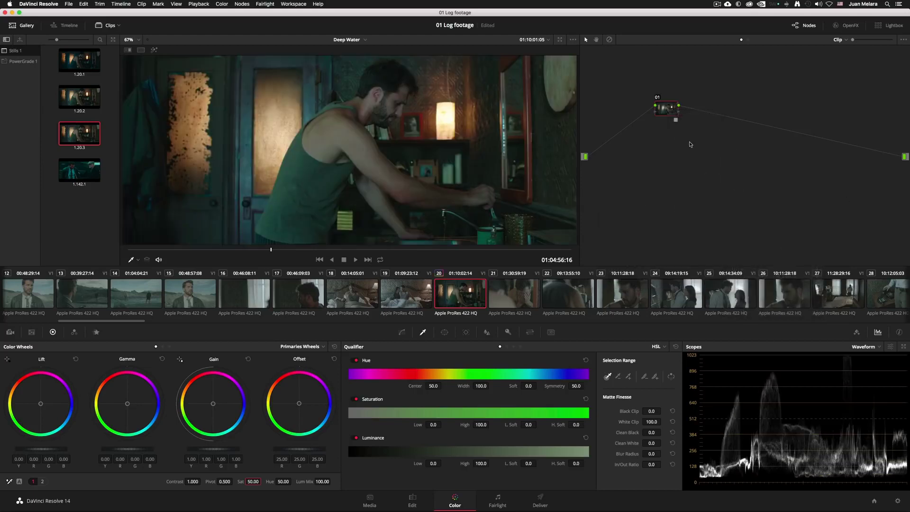
key("alt+s")
left_click_drag(238, 450, 258, 450)
mouse_move(128, 448)
left_mouse_down()
mouse_move(138, 448)
mouse_move(120, 448)
left_mouse_up()
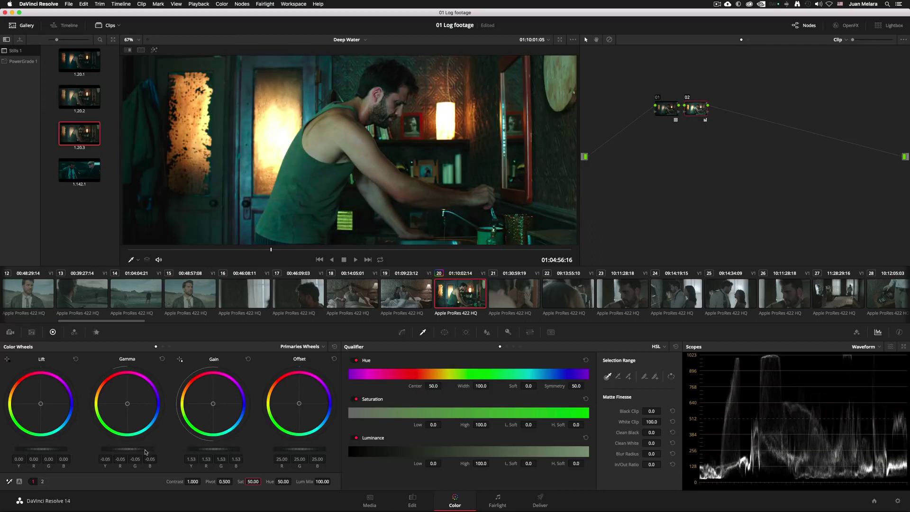
left_click(334, 346)
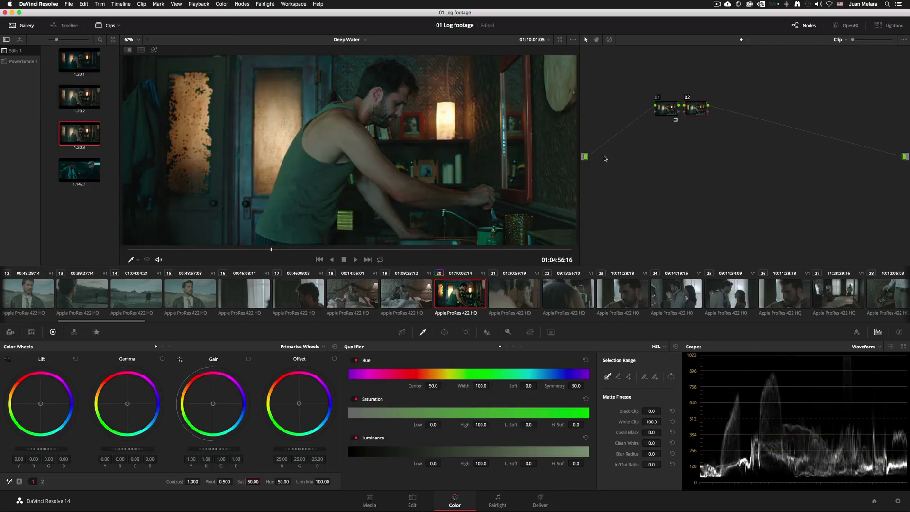
- Try a gain of 0.33 on node 02 with an extra node before the LUT node, and reset the clip's whole grade
left_click(662, 111)
key("shift+s")
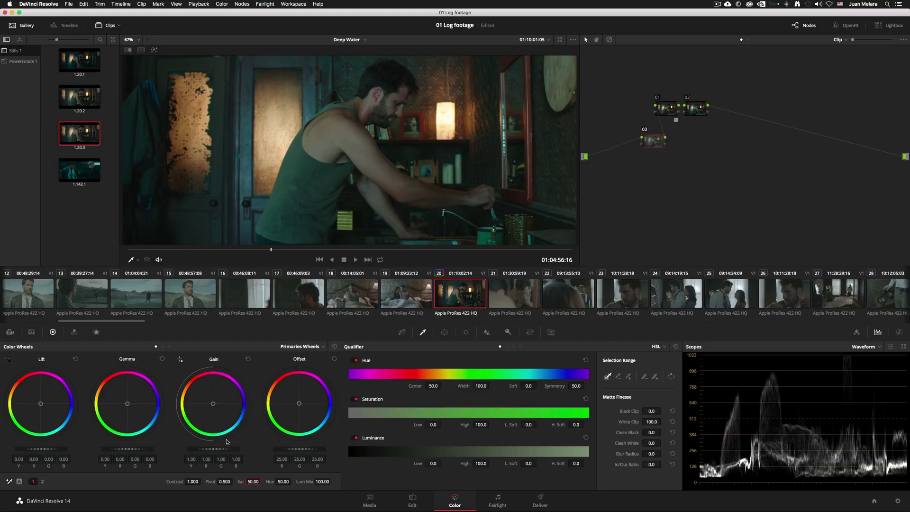
mouse_move(223, 449)
left_mouse_down()
mouse_move(236, 449)
mouse_move(217, 426)
mouse_move(220, 448)
mouse_move(211, 449)
left_mouse_up()
key("shift+semicolon")
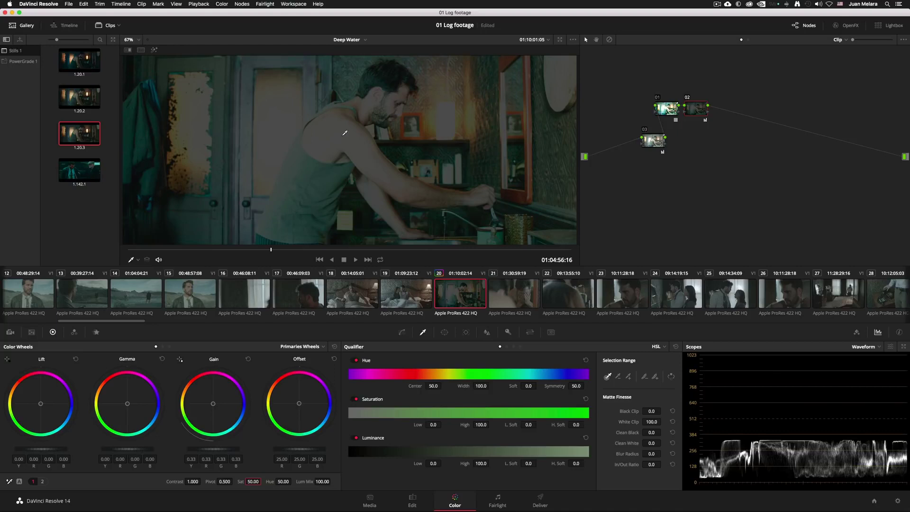
right_click(704, 182)
left_click(741, 187)
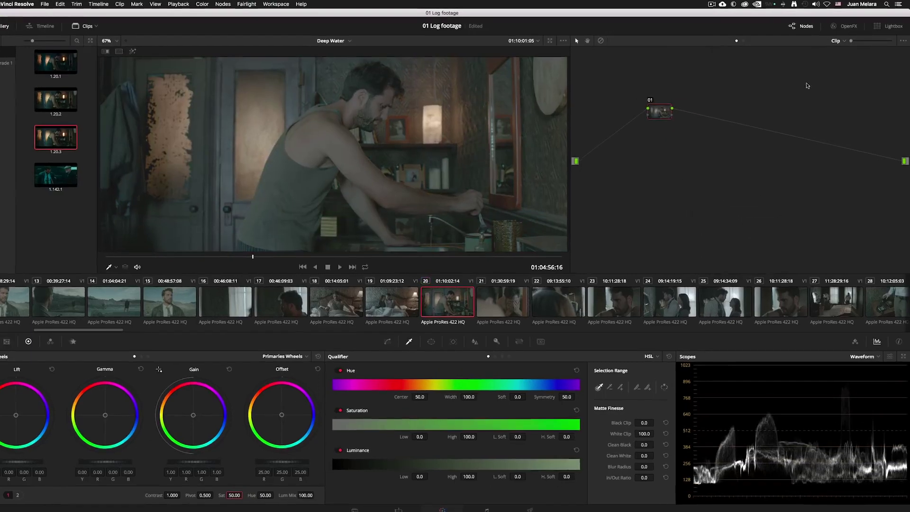
- Apply the Color Space Transform effect to node 01
left_click(844, 26)
left_click_drag(804, 209, 658, 126)
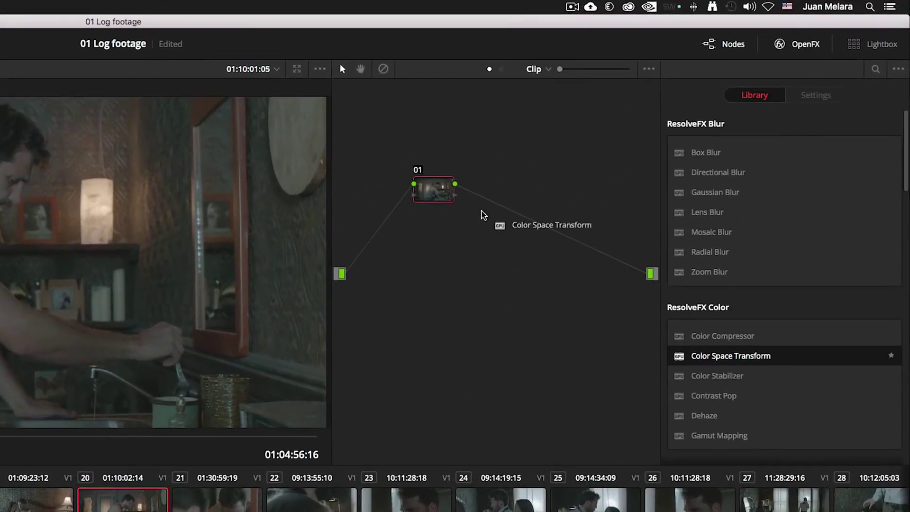
left_click_drag(482, 214, 435, 191)
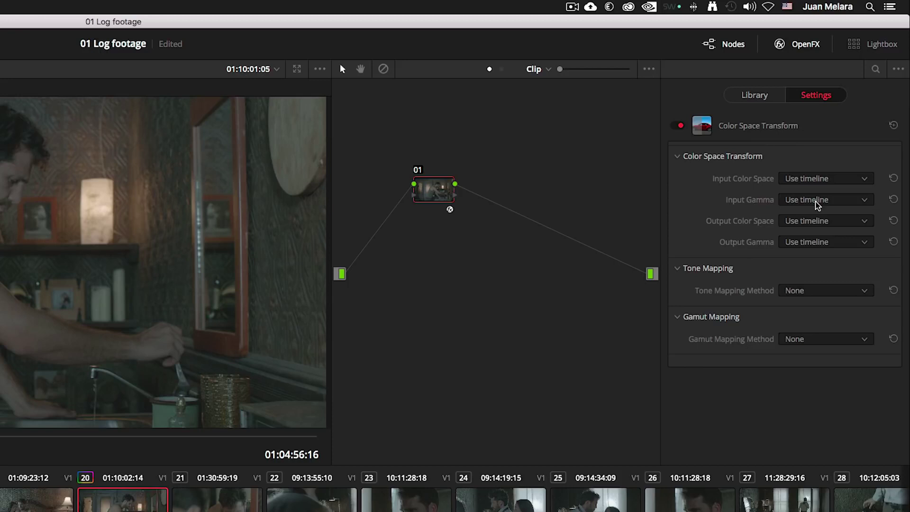
- Set node 01's Color Space Transform to input gamma ARRI LogC and output gamma Rec.709
left_click(817, 203)
left_click(820, 268)
left_click(825, 243)
scroll(818, 349, "down", 5)
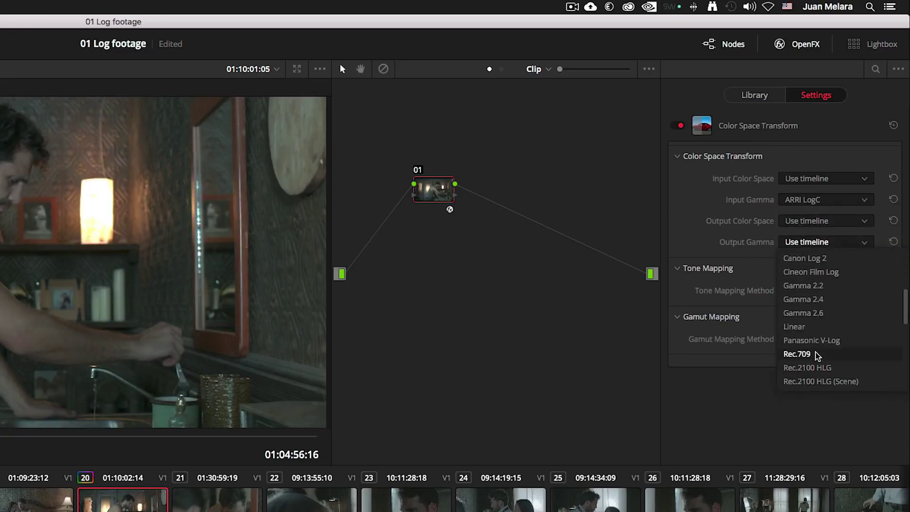
left_click(817, 355)
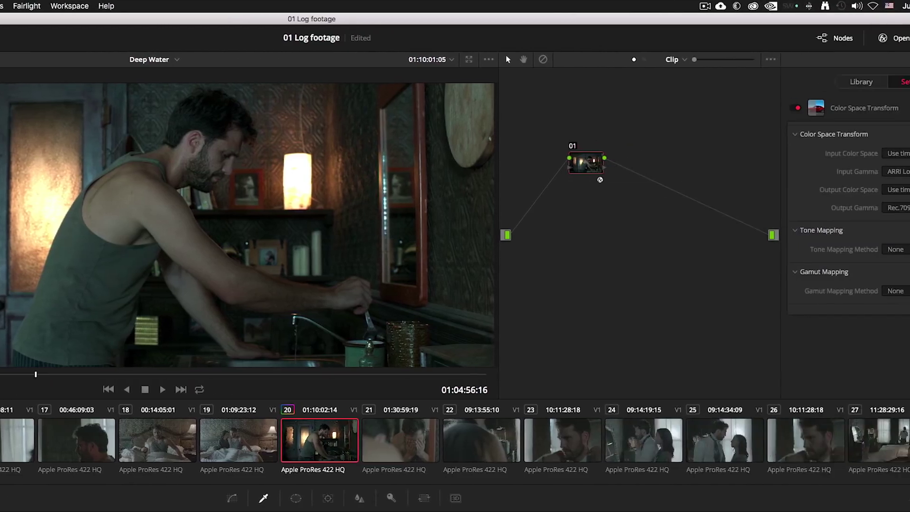
- Try Luminance Mapping as the tone mapping method on node 01 and set it back to None
left_click(838, 249)
left_click(838, 286)
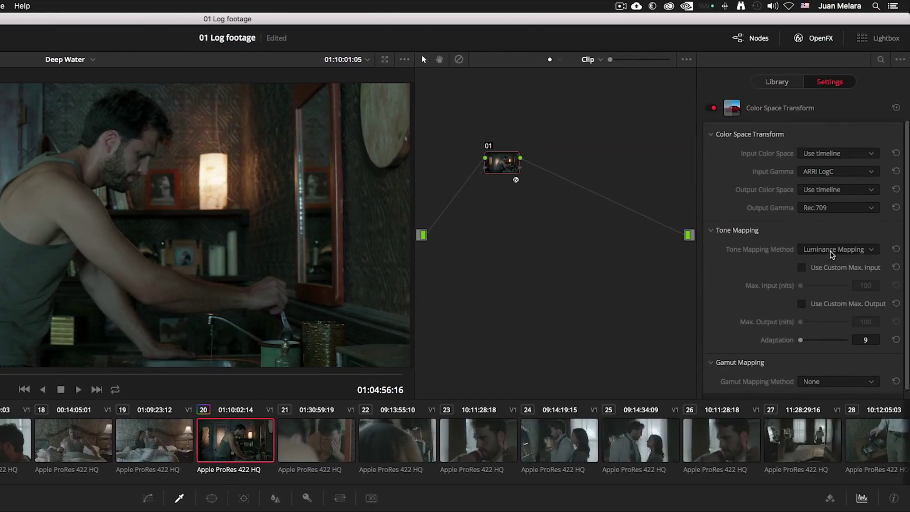
left_click(830, 254)
left_click(829, 264)
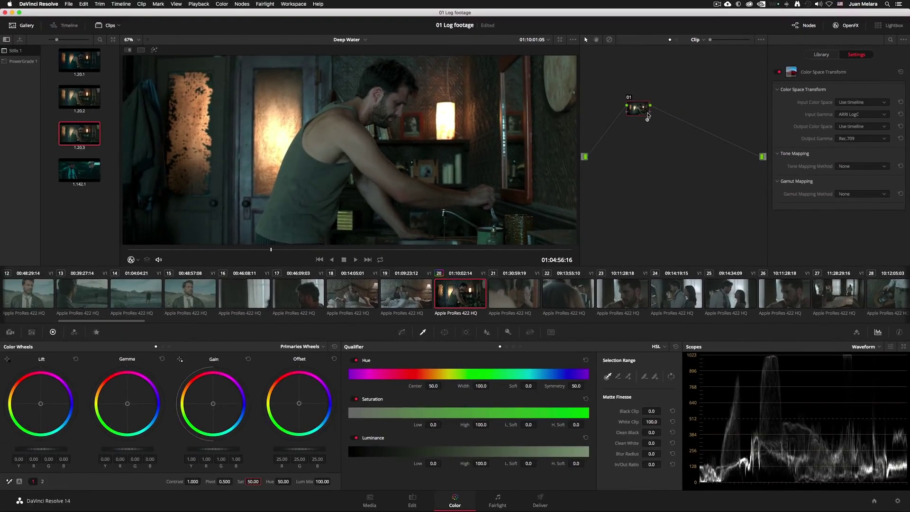
- Add a serial node after node 01, try gain 1.59 and gamma 0.01 on it, and reset its primary adjustments
key("alt+s")
left_click_drag(233, 454, 253, 453)
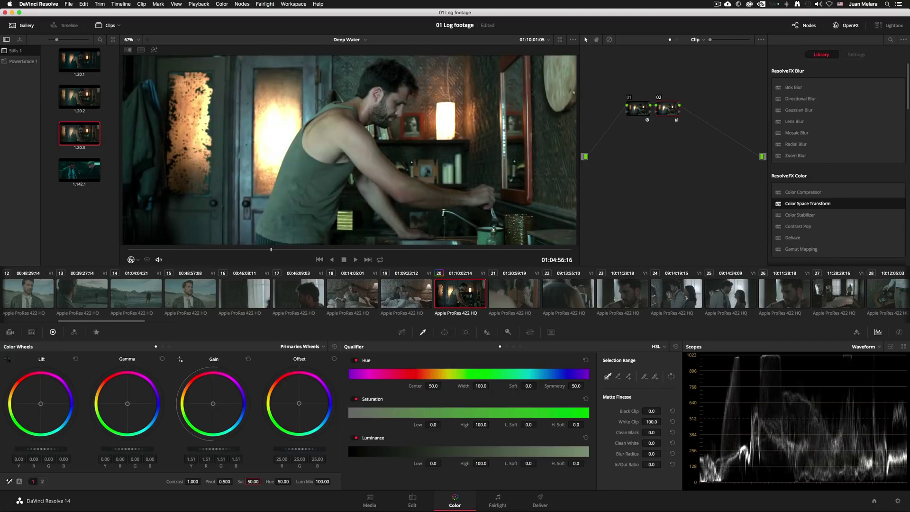
left_click_drag(125, 451, 129, 451)
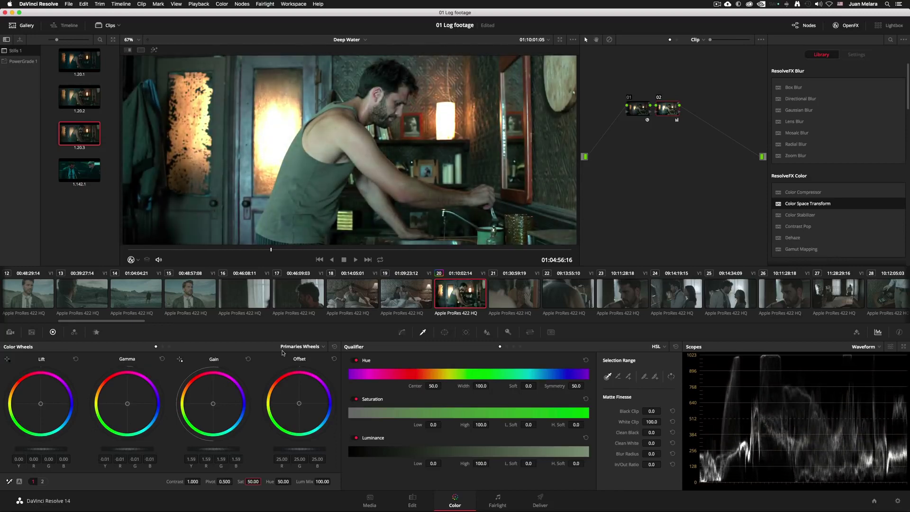
left_click(334, 346)
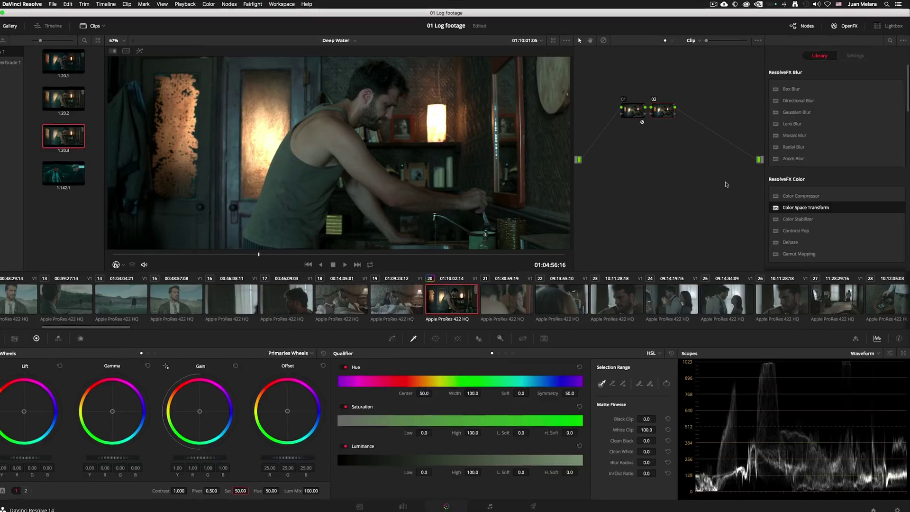
- Add a third serial node and apply the Color Space Transform effect to it
key("alt+s")
left_click_drag(815, 203, 709, 112)
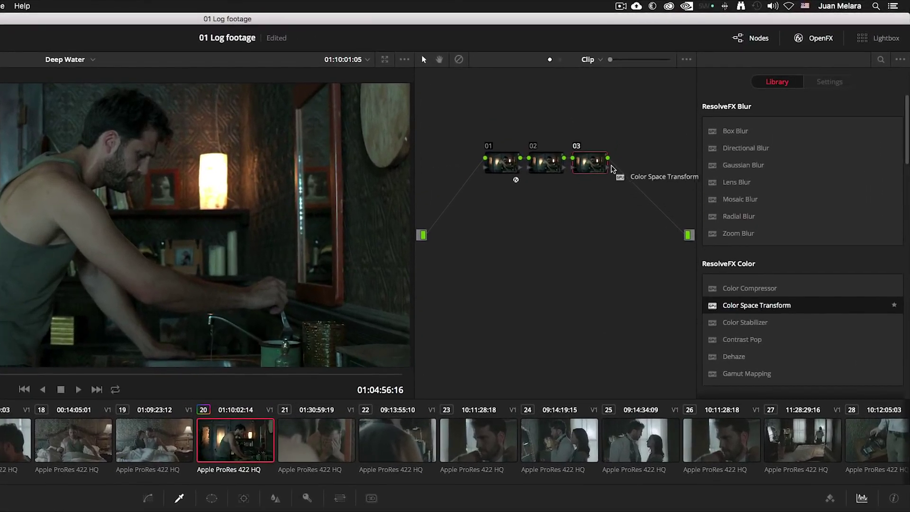
left_click_drag(611, 168, 600, 165)
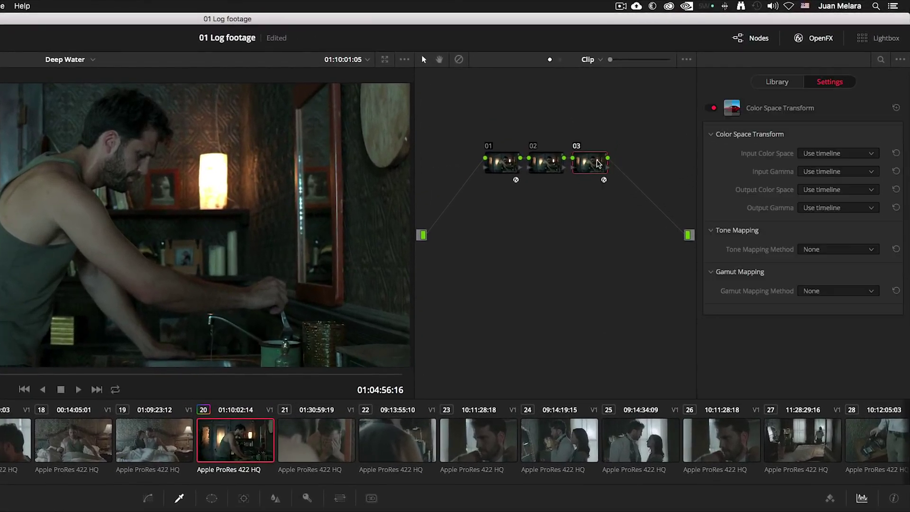
- Set node 03's Color Space Transform to input gamma Rec.709 and output gamma ARRI LogC
left_click(822, 171)
scroll(833, 267, "down", 6)
left_click(833, 221)
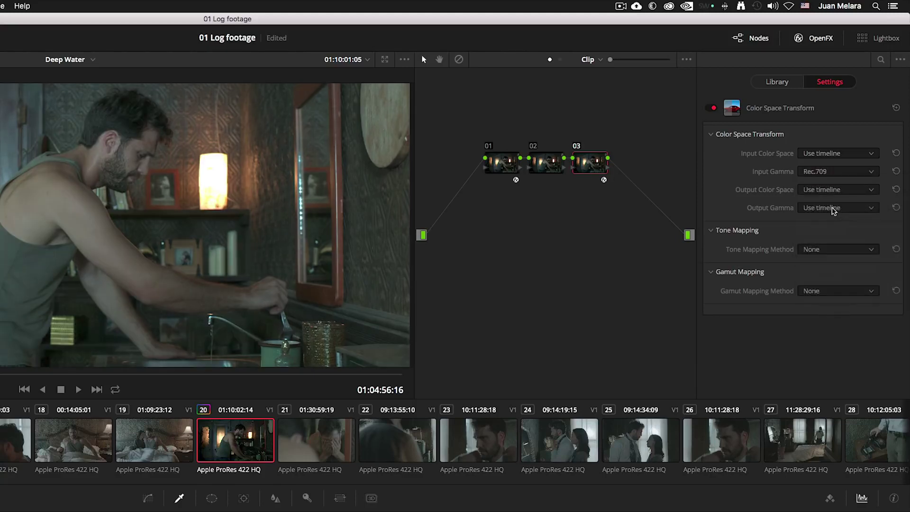
left_click(841, 208)
left_click(842, 269)
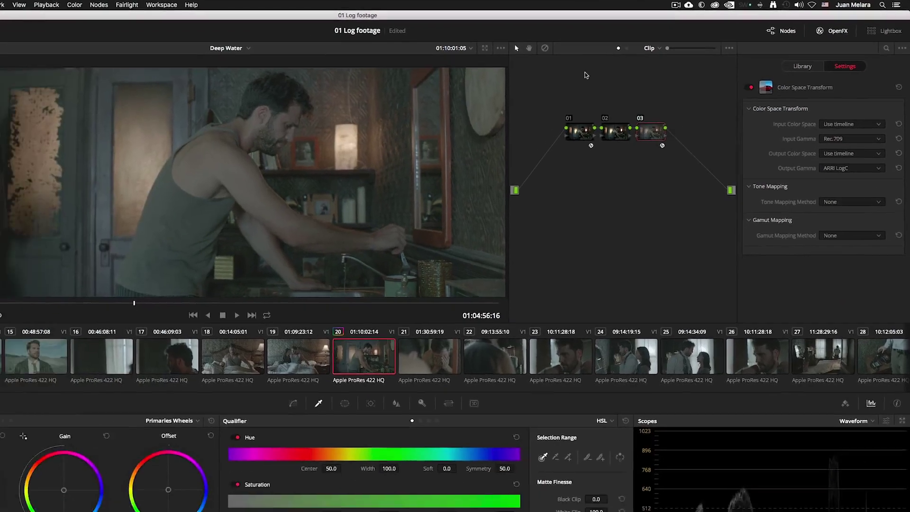
- Compare the image with the whole grade bypassed and enabled
left_click(459, 62)
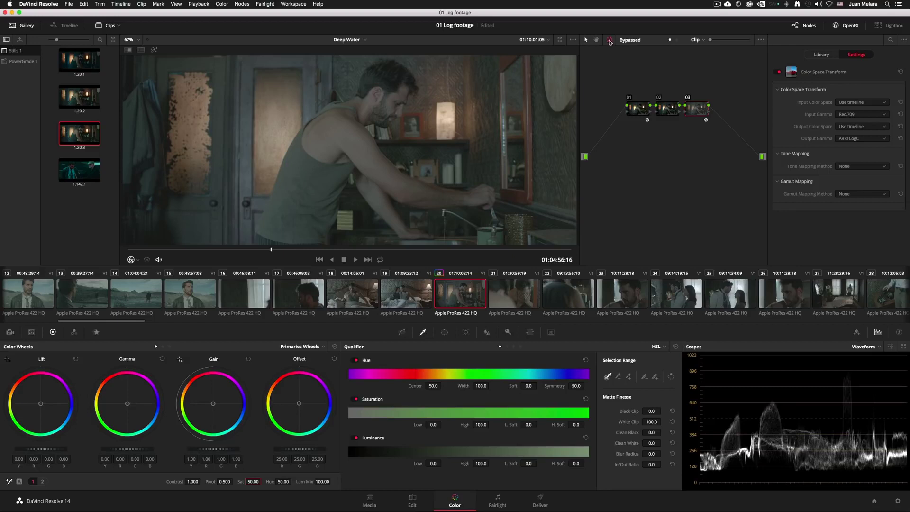
left_click(609, 39)
left_click(609, 40)
left_click(609, 40)
- Disable node 03, and set node 01's Color Space Transform to input color space ARRI Alexa and output color space Rec.709
key("ctrl+d")
left_click(639, 109)
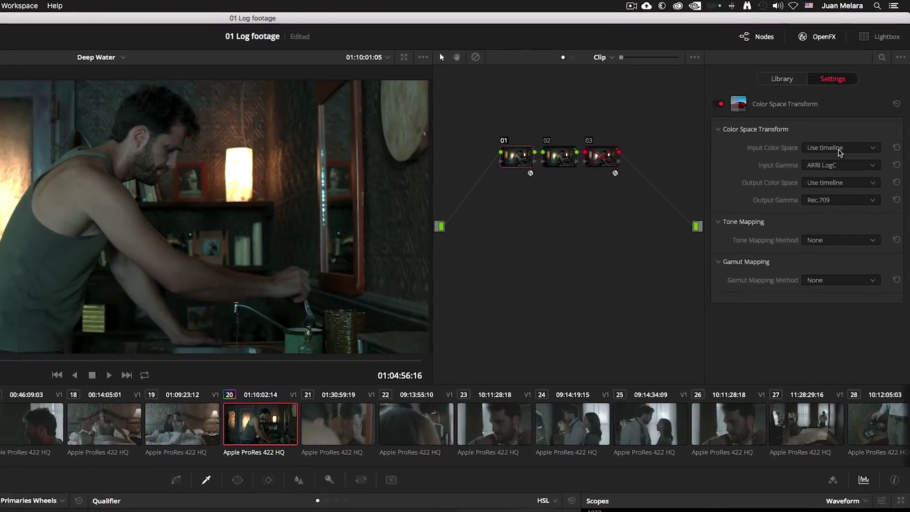
left_click(838, 148)
left_click(836, 193)
left_click(840, 201)
scroll(838, 218, "down", 3)
left_click(838, 189)
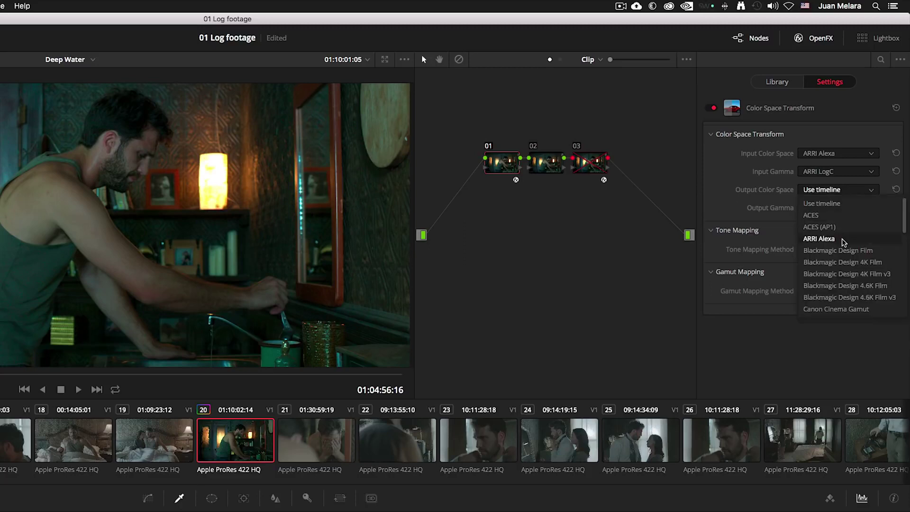
scroll(842, 242, "down", 5)
left_click(833, 297)
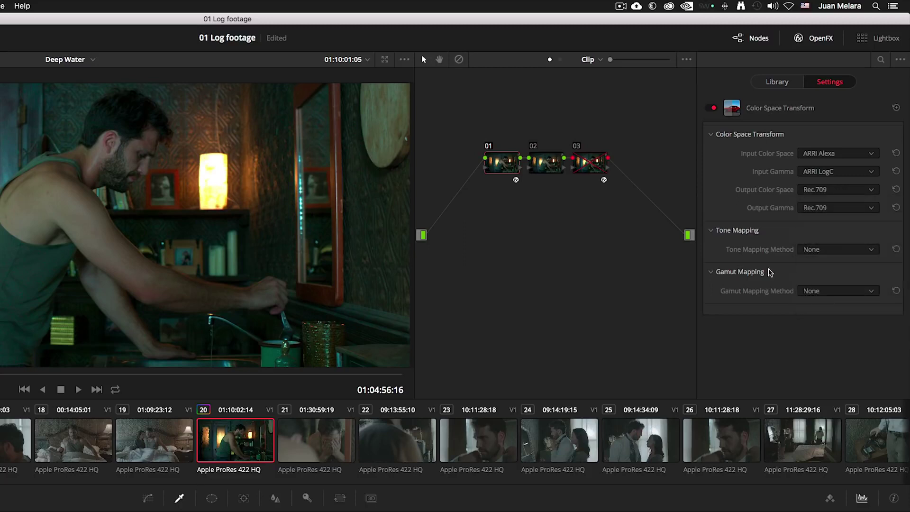
- Re-enable node 03 and add a serial node after it with the Rec709 Kodak 2383 D65 film look LUT
left_click(576, 146)
left_click(590, 166)
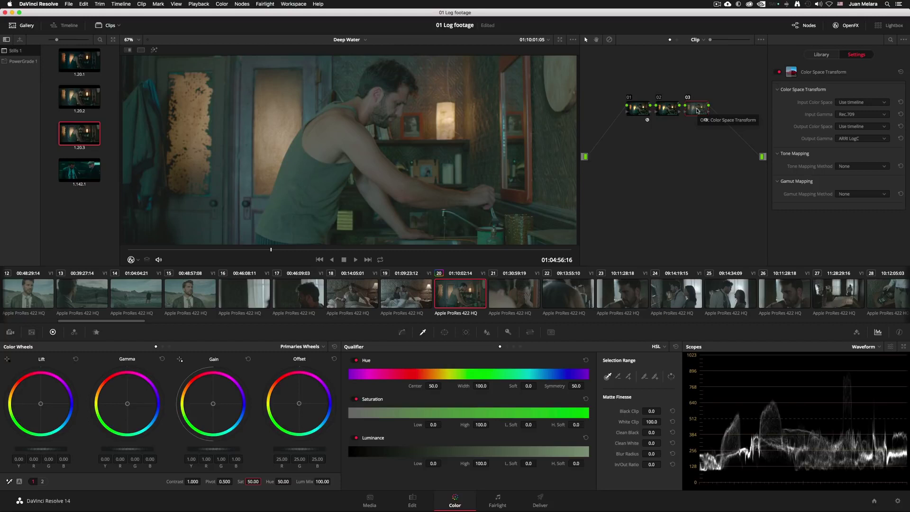
key("alt+s")
right_click(727, 113)
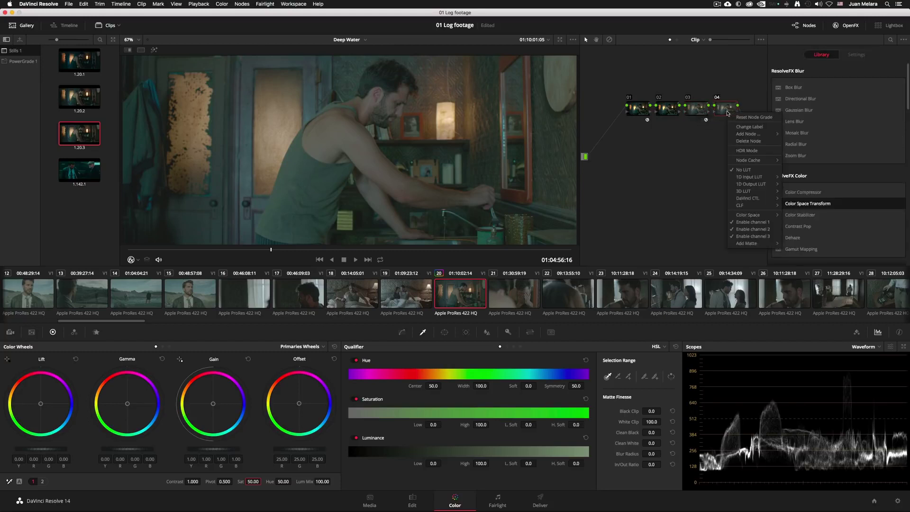
mouse_move(743, 191)
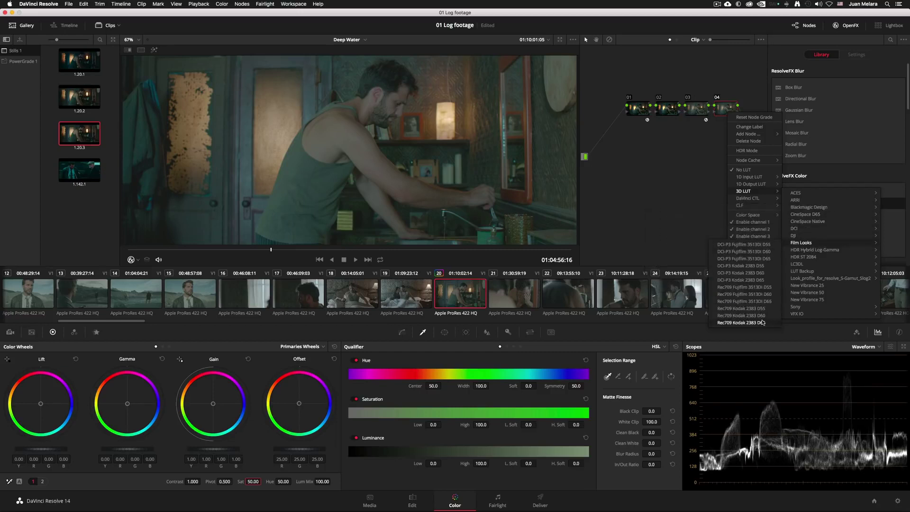
left_click(760, 318)
- On node 02, raise gamma to about 0.07 with a slight warm tint, and increase the saturation
left_click(666, 110)
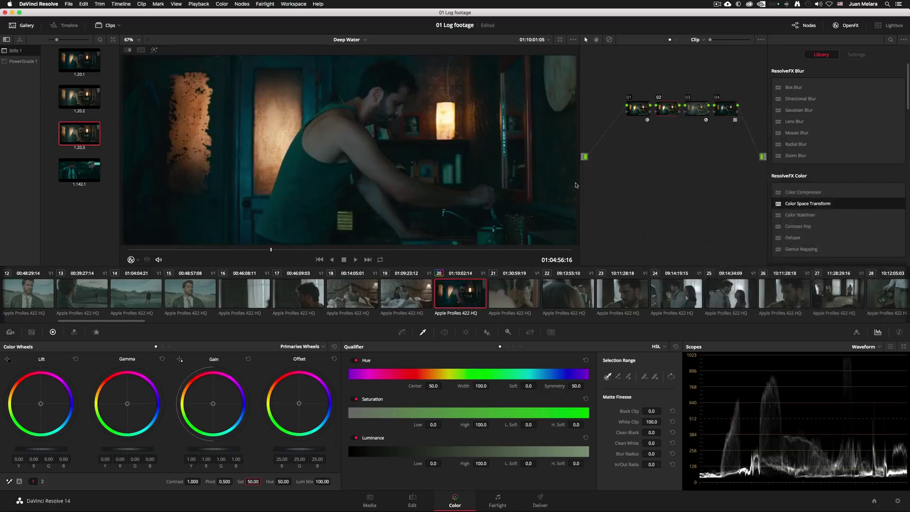
left_click_drag(132, 448, 142, 448)
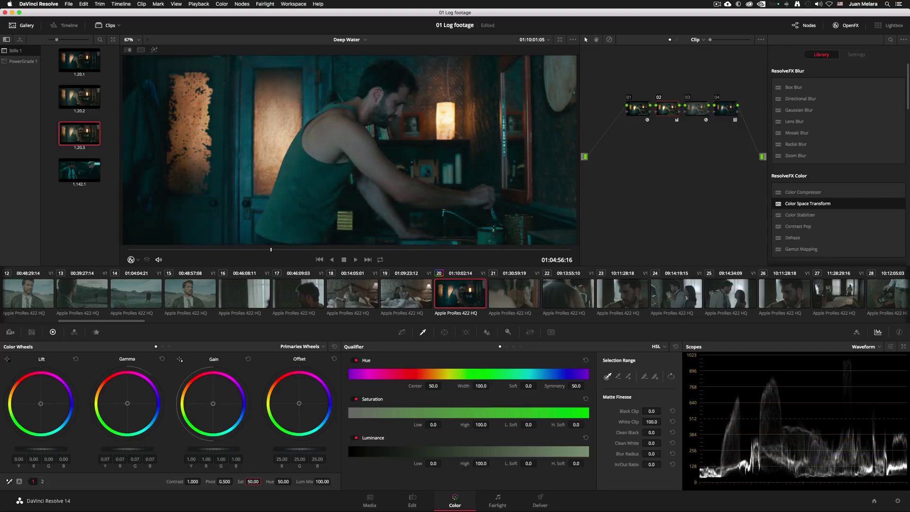
left_click_drag(127, 403, 124, 401)
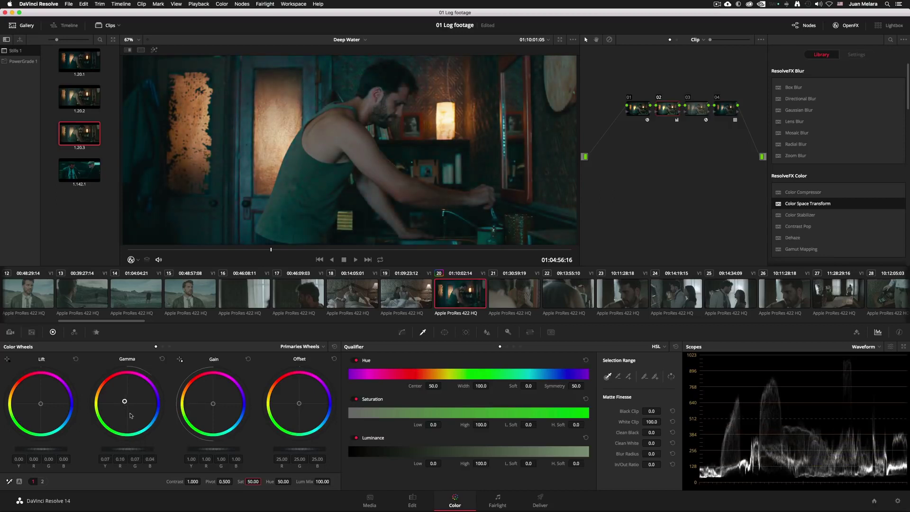
left_click_drag(251, 481, 263, 480)
left_click_drag(124, 401, 126, 402)
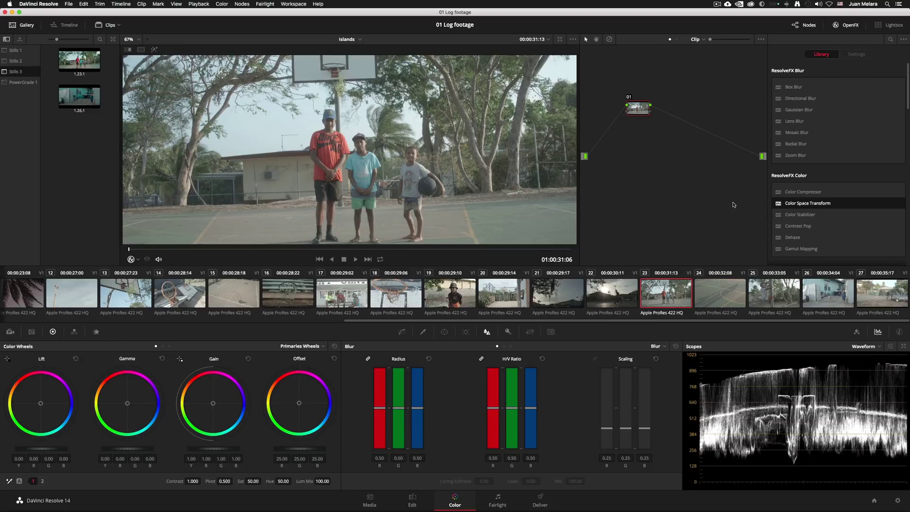
- Apply Color Space Transform to the basketball court clip's node 01, with input gamma Sony S-Log2 and output gamma ARRI LogC
left_click_drag(733, 204, 642, 109)
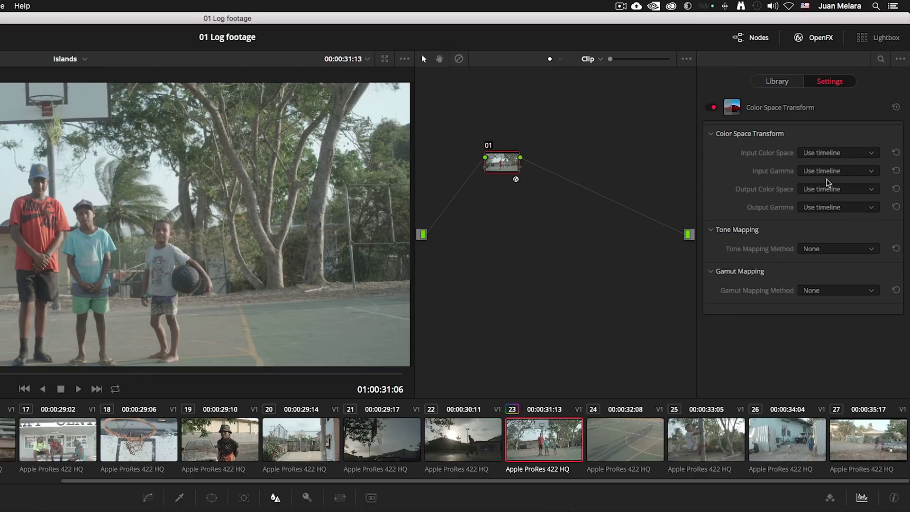
left_click(827, 172)
scroll(829, 227, "down", 5)
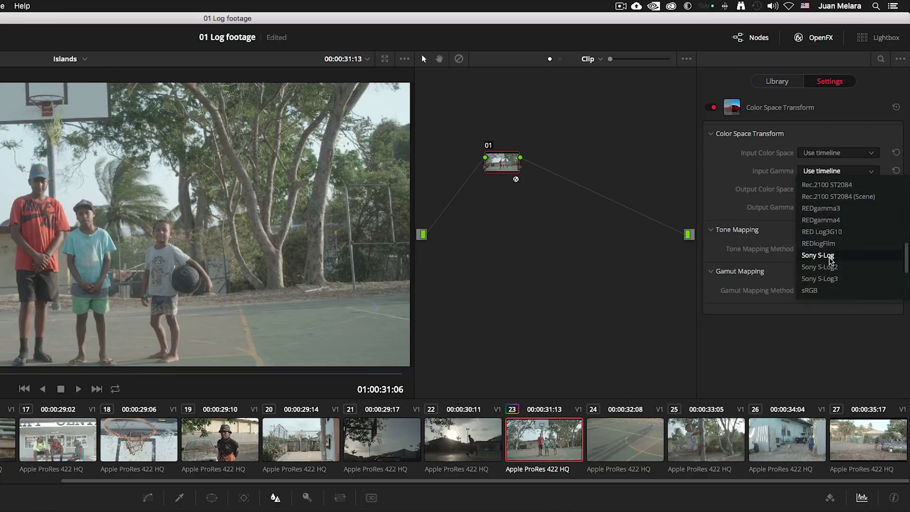
left_click(830, 267)
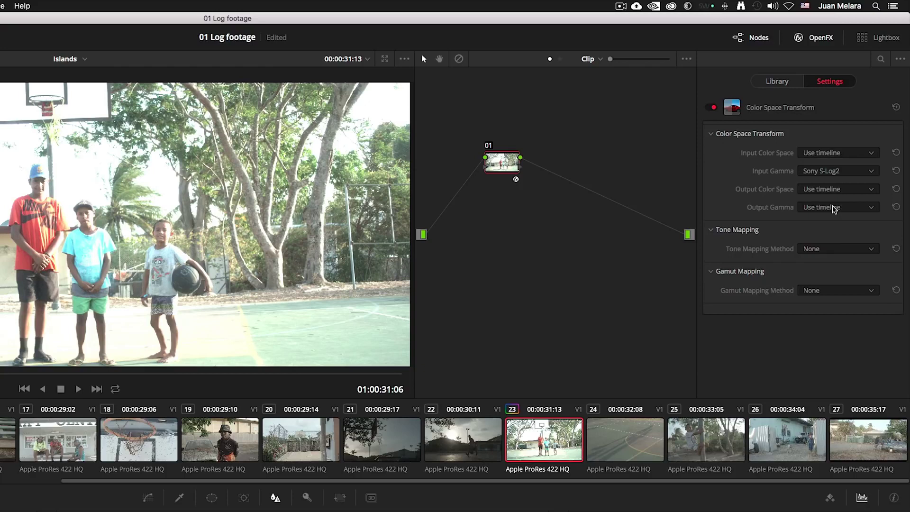
left_click(834, 209)
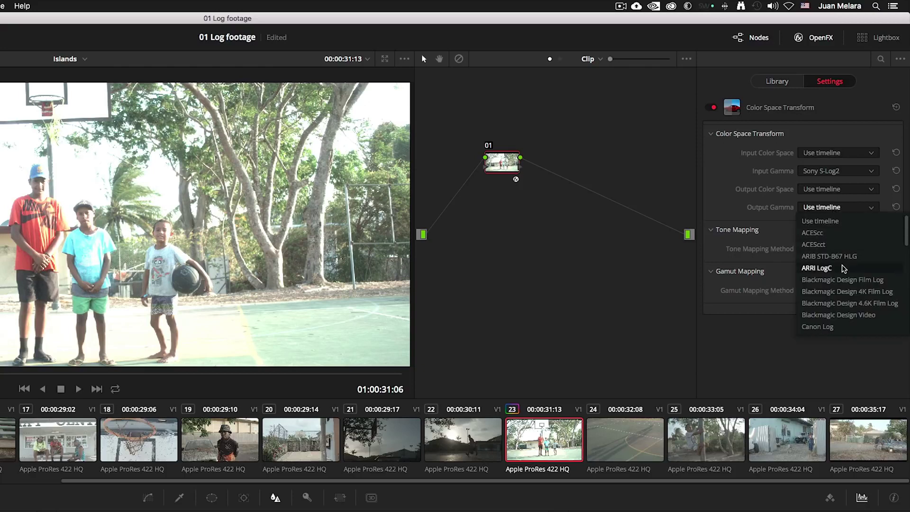
left_click(816, 268)
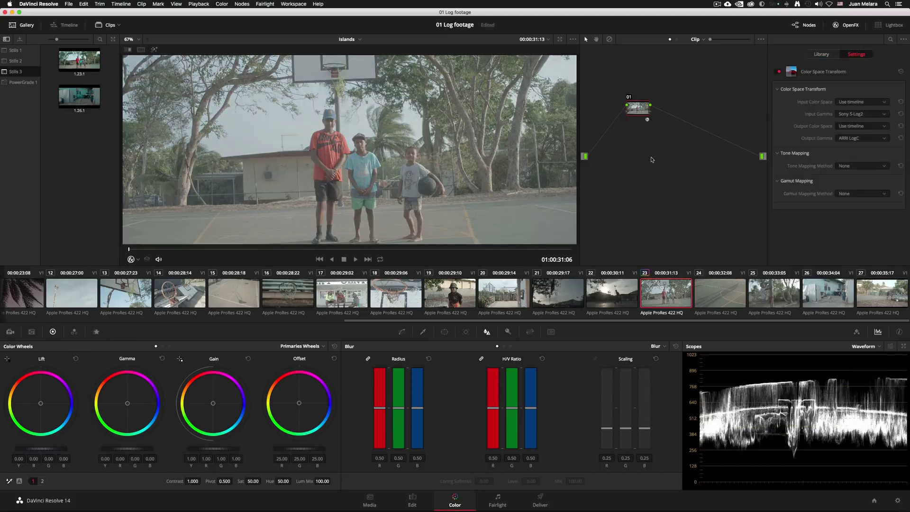
- Apply Color Space Transform as new node 02 with input gamma ARRI LogC, output gamma Rec.709 and Luminance Mapping as the tone mapping method
left_click_drag(807, 203, 668, 110)
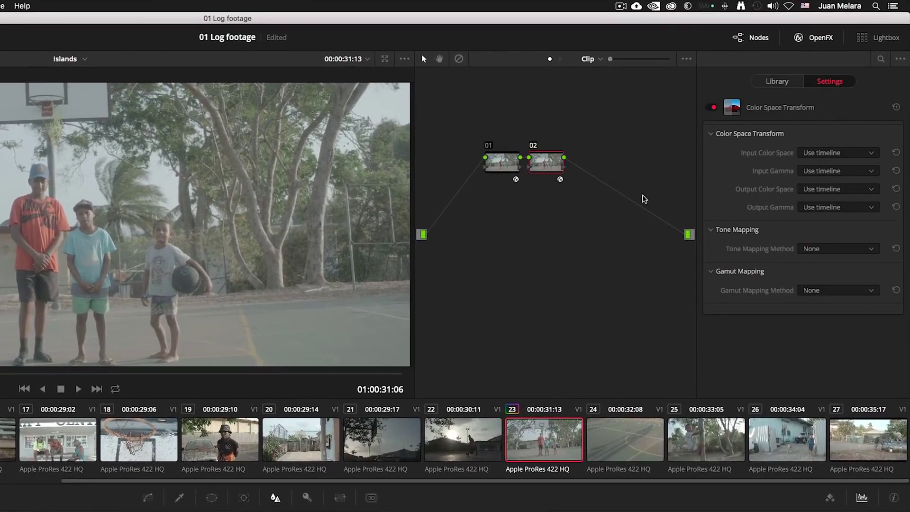
left_click(827, 172)
left_click(833, 229)
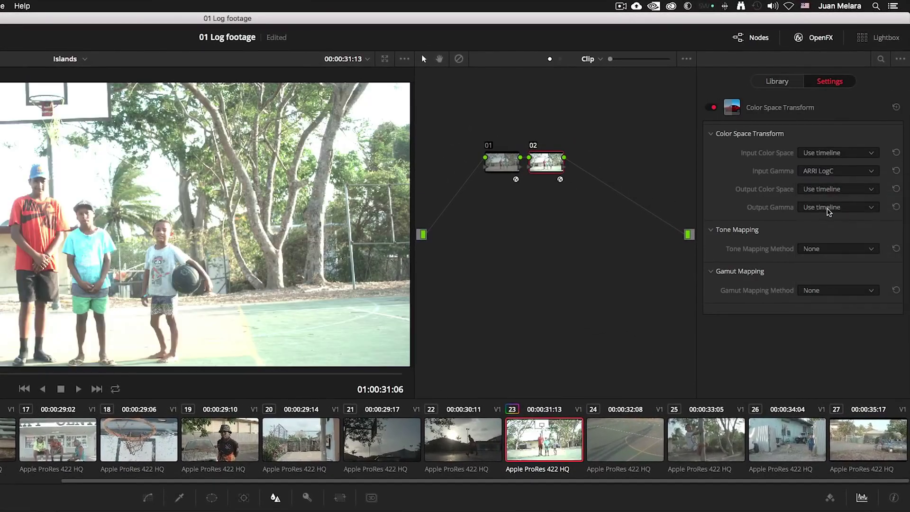
left_click(829, 208)
scroll(832, 308, "down", 5)
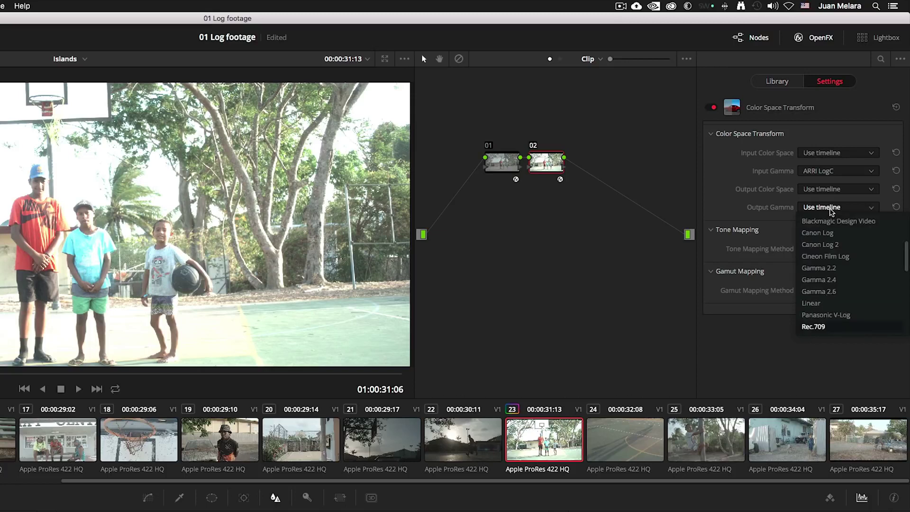
left_click(832, 327)
left_click(828, 250)
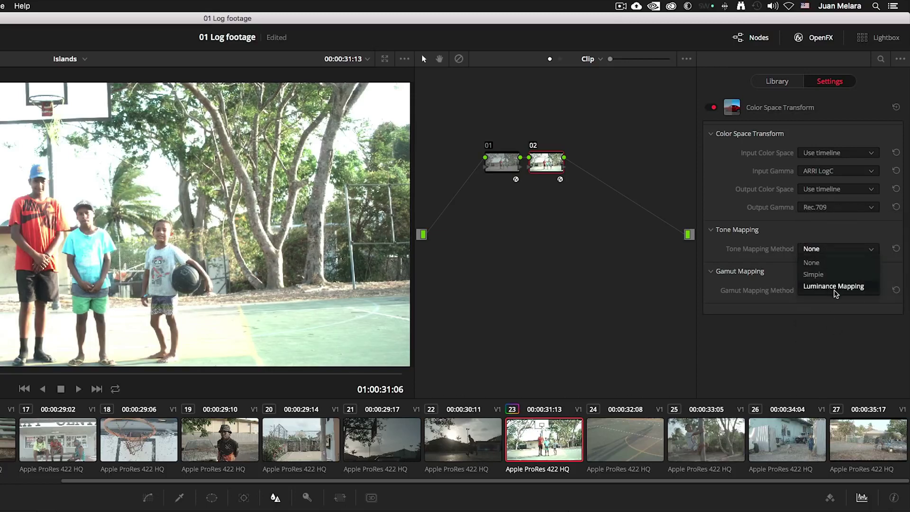
left_click(836, 290)
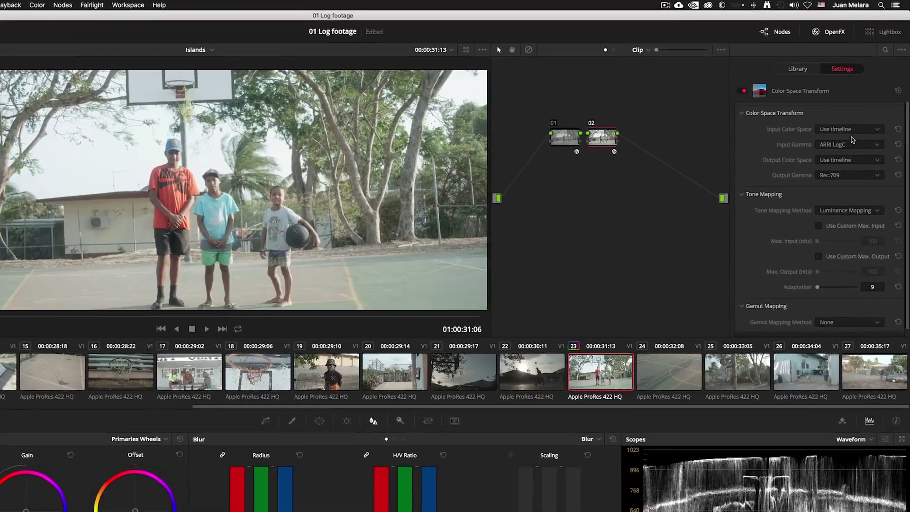
- Set node 02's input color space to Sony S-Gamut, output color space to Rec.709 and gamut mapping method to Saturation Mapping
left_click(860, 102)
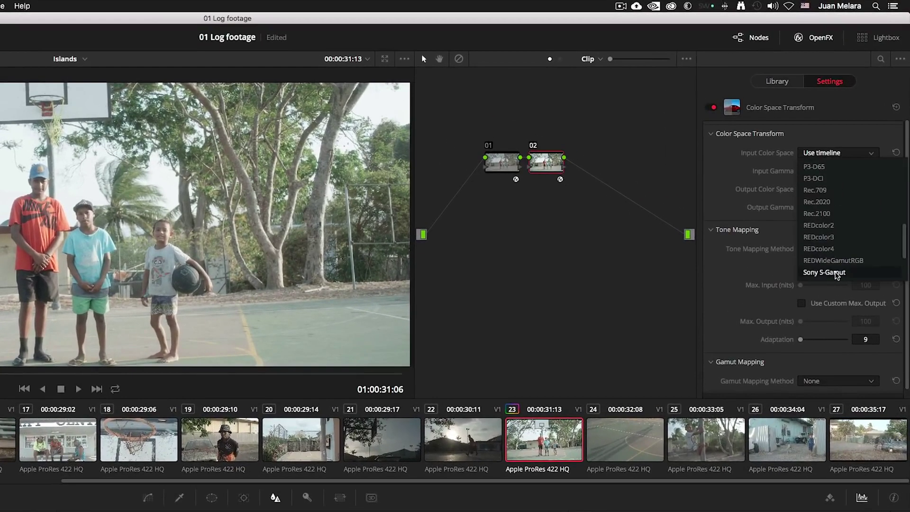
left_click(837, 273)
left_click(829, 191)
scroll(829, 192, "down", 5)
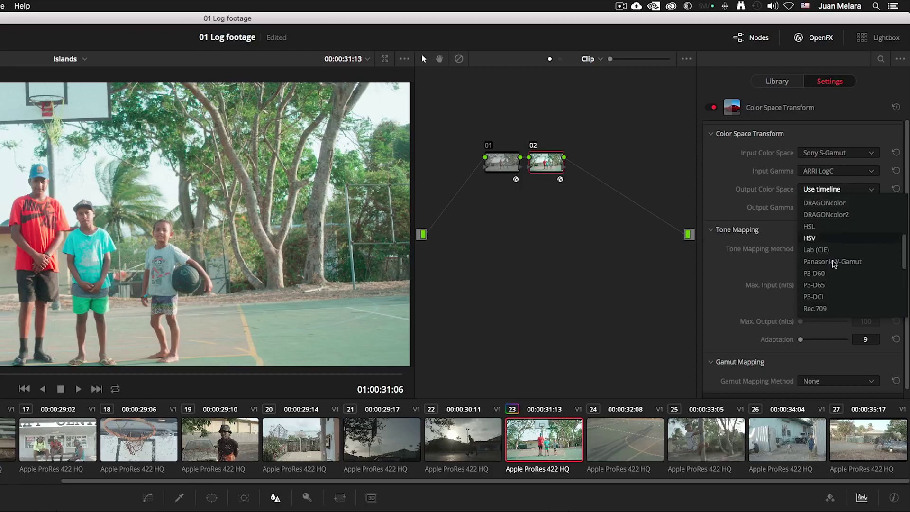
left_click(833, 309)
left_click(841, 382)
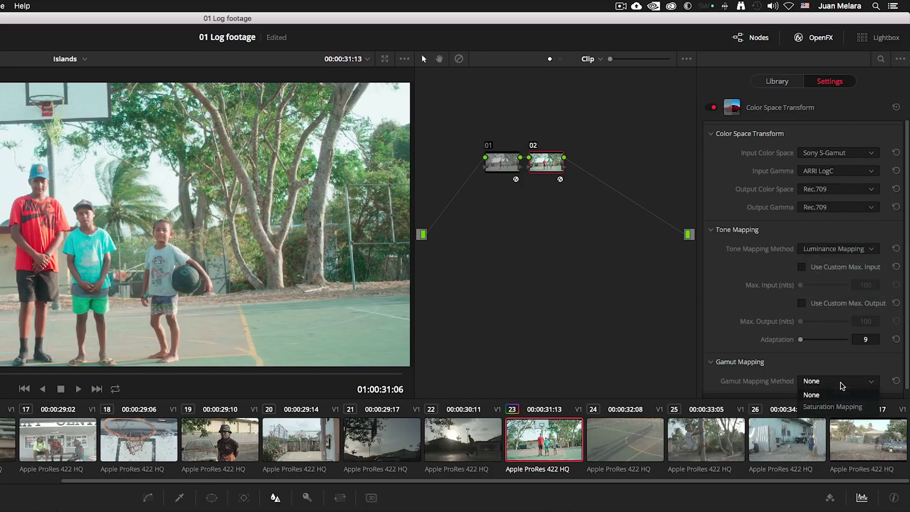
left_click(832, 405)
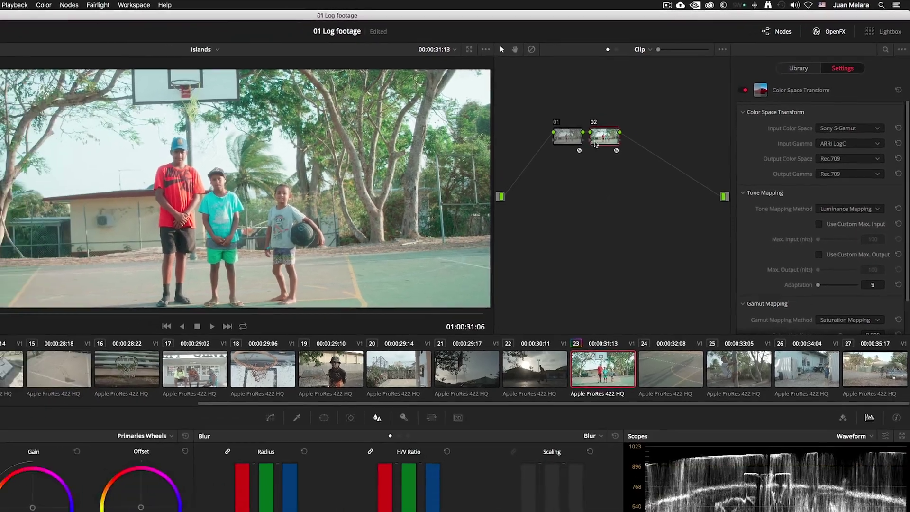
- Insert a grading node between nodes 01 and 02, and adjust its offset and contrast
left_click_drag(541, 165, 576, 167)
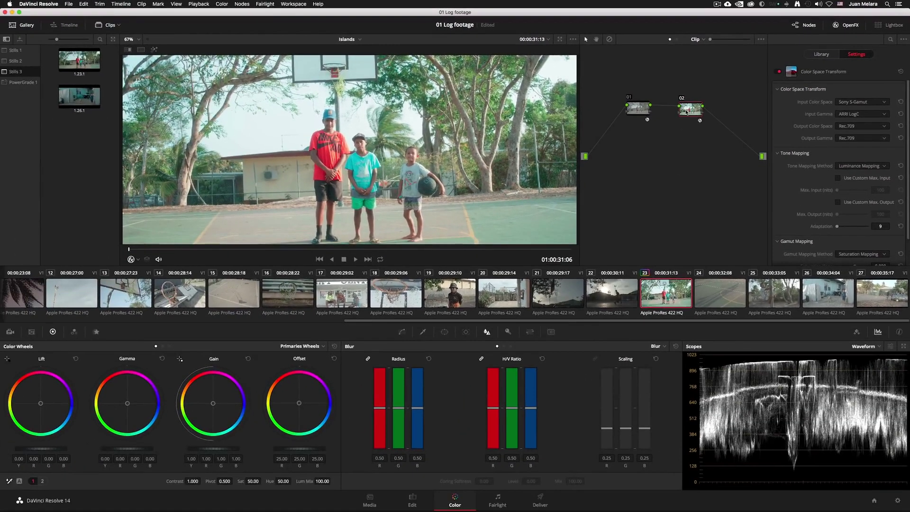
key("shift+s")
left_click_drag(688, 140, 661, 128)
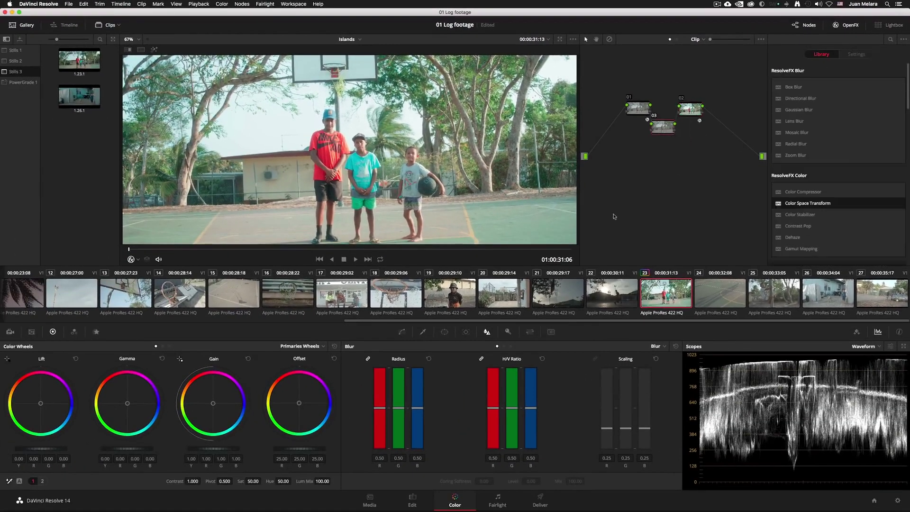
mouse_move(321, 450)
left_mouse_down()
mouse_move(298, 450)
mouse_move(319, 452)
left_mouse_up()
left_click_drag(169, 481, 158, 480)
left_click_drag(303, 453, 296, 452)
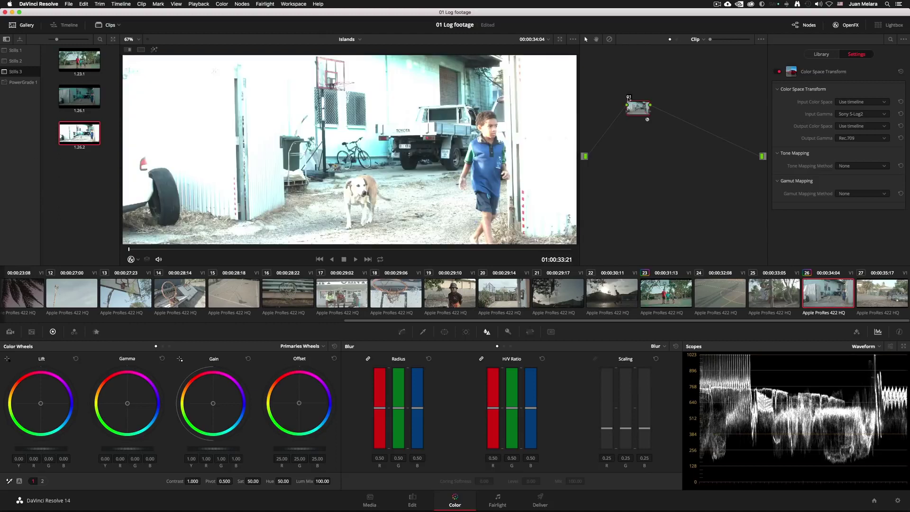
- On clip 26, insert a node before node 01 and lower its contrast to about 0.63 with pivot 0.000
left_click(630, 100)
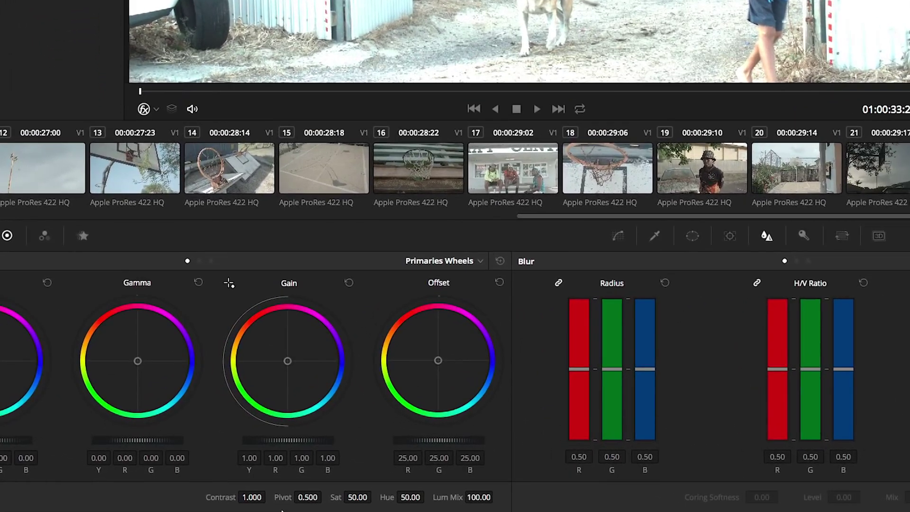
left_click_drag(225, 481, 222, 480)
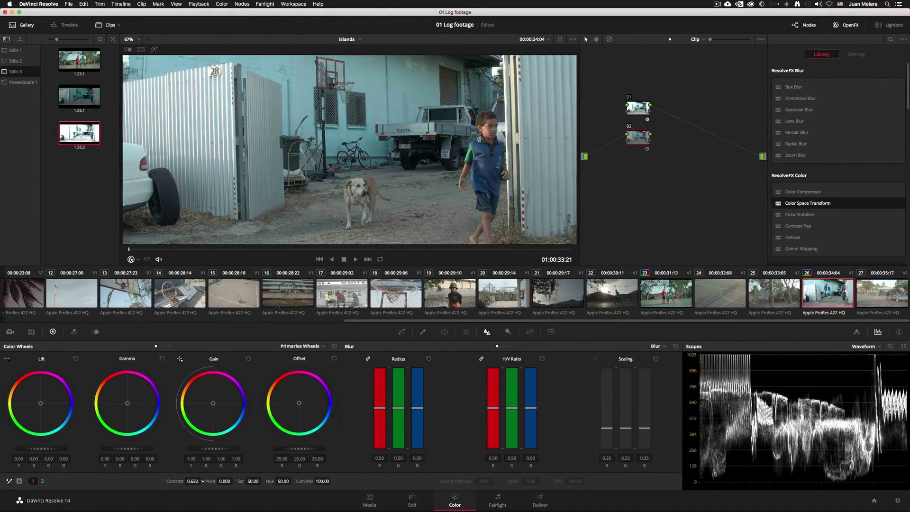
- Add two serial nodes after node 01 and apply Color Space Transform to the second one
left_click(642, 111)
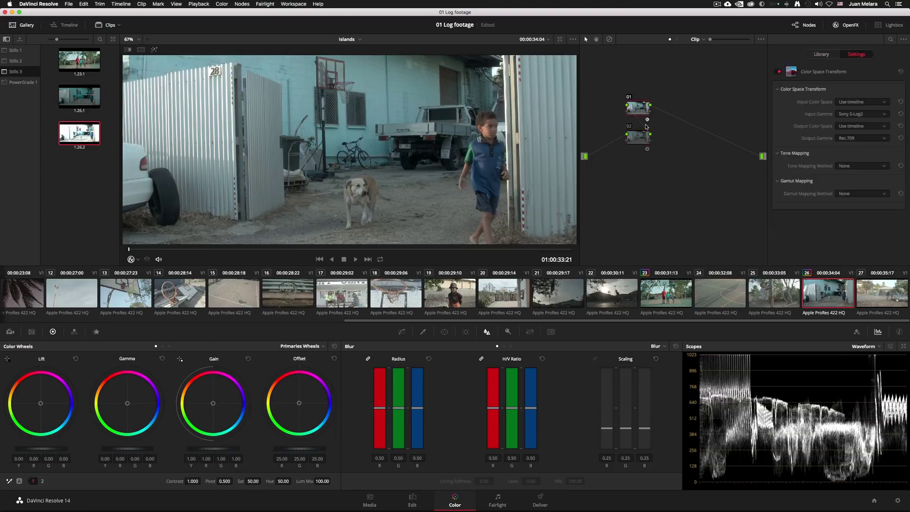
key("alt+s")
key("alt+s")
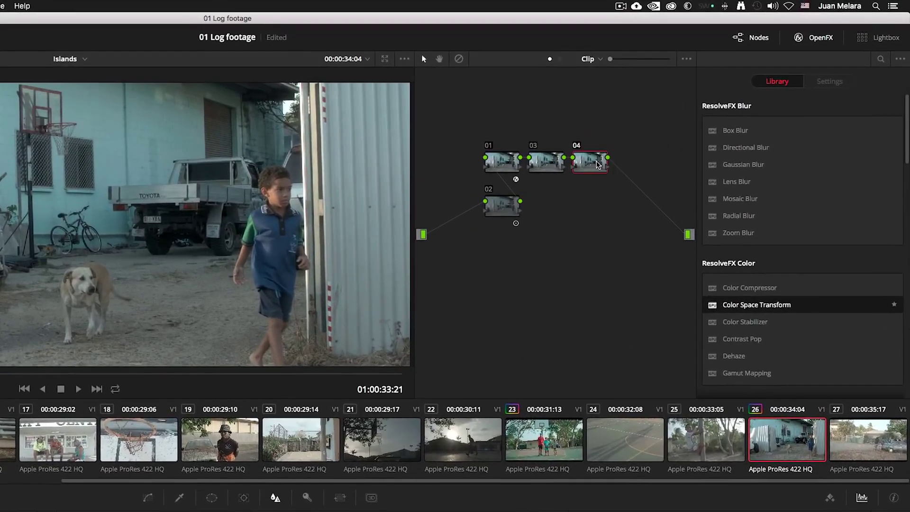
double_click(792, 225)
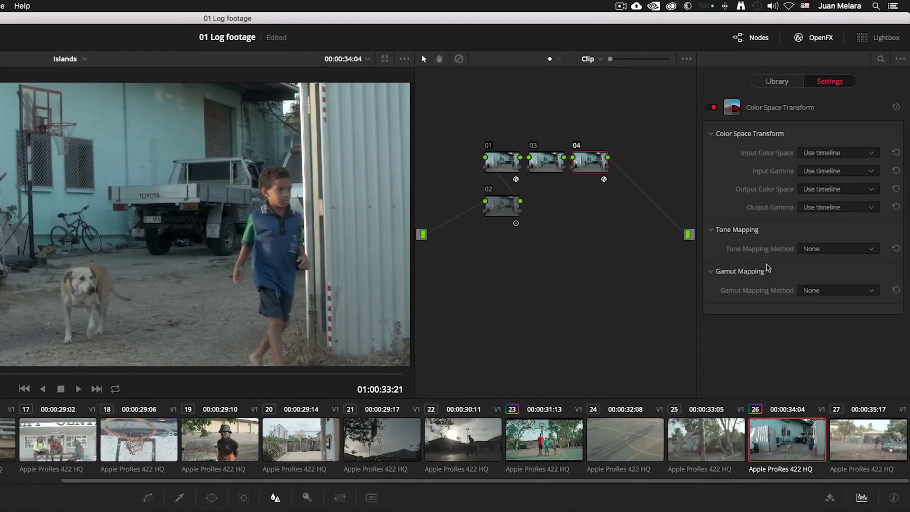
- Set node 04's input gamma to Rec.709 and output gamma to ARRI LogC
left_click(825, 172)
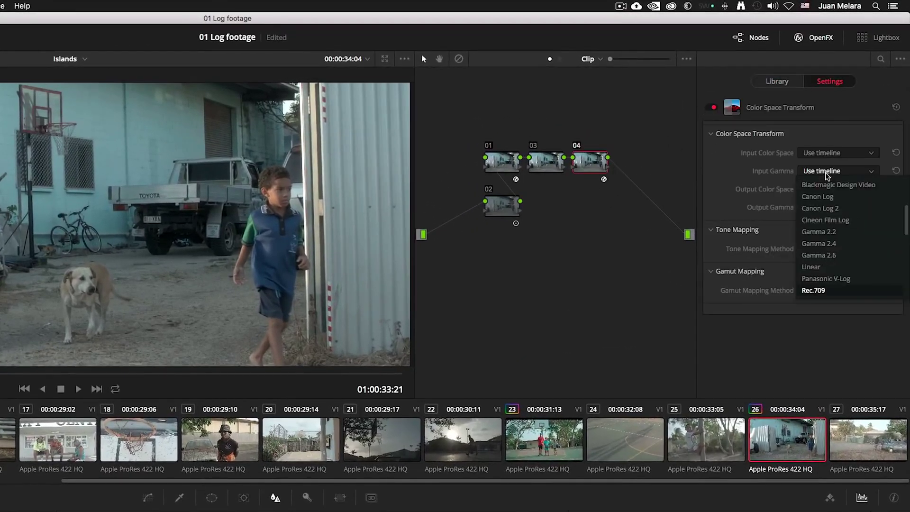
left_click(839, 290)
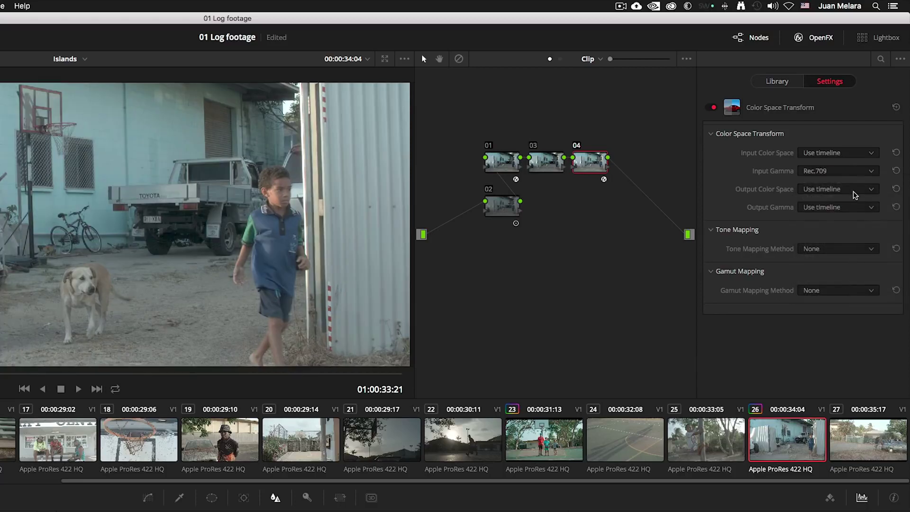
left_click(842, 209)
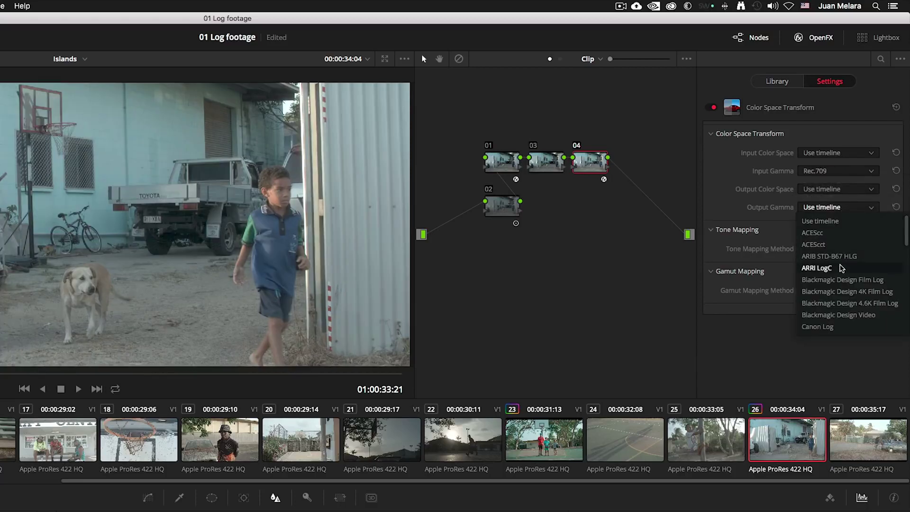
left_click(839, 268)
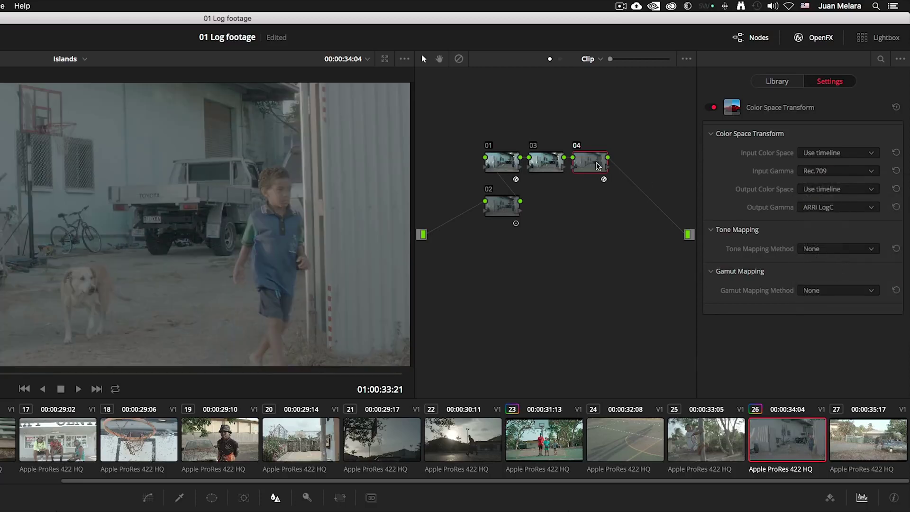
- Set node 04's input color space to Sony S-Gamut and output color space to Rec.709
left_click(821, 157)
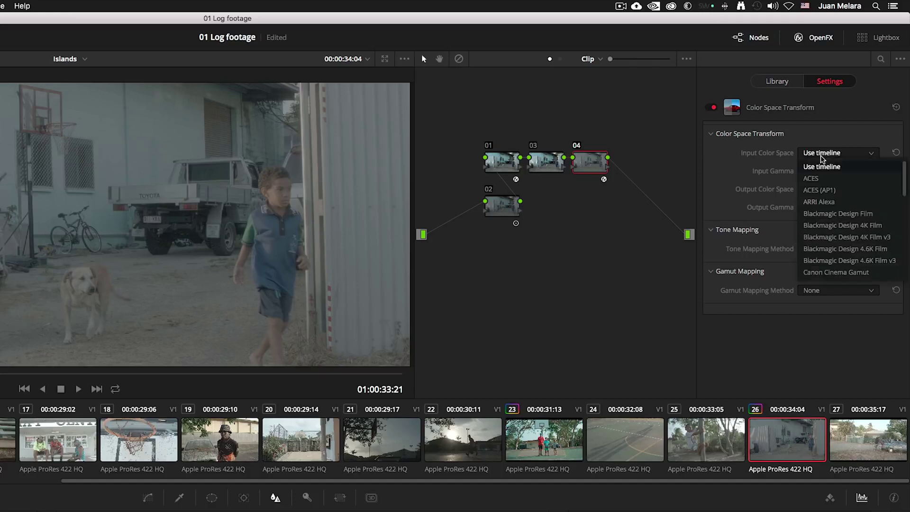
scroll(836, 237, "down", 5)
left_click(842, 268)
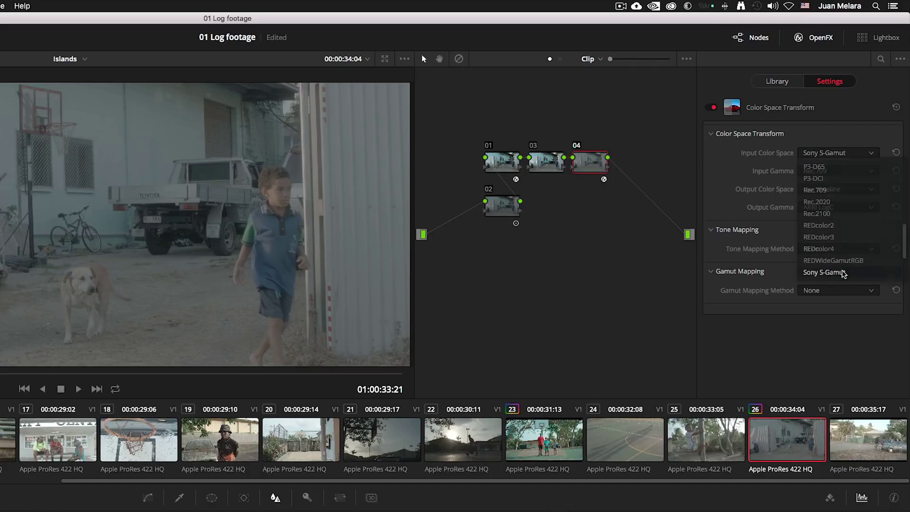
left_click(837, 189)
scroll(839, 196, "down", 4)
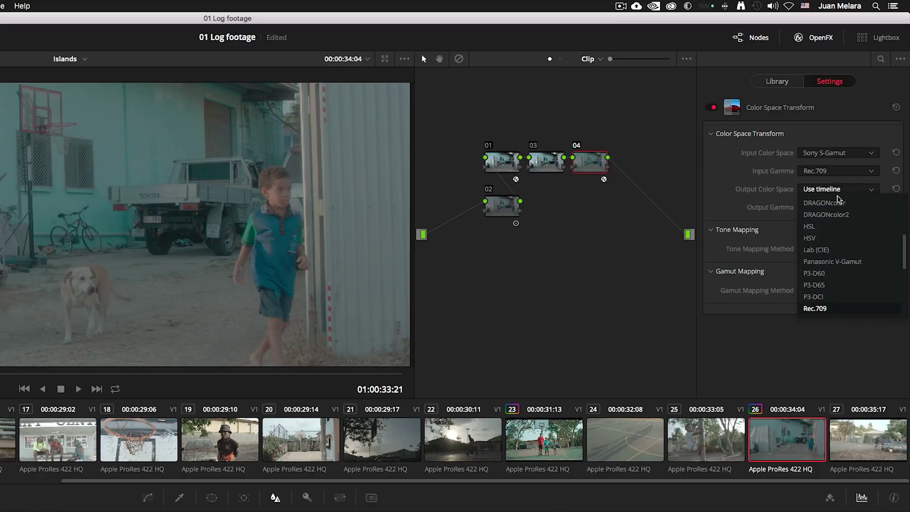
left_click(826, 309)
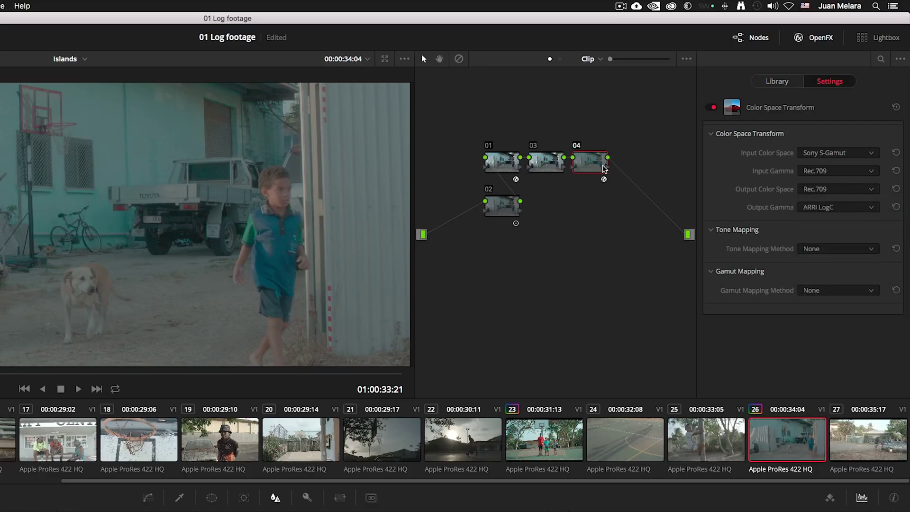
- Add a serial node after node 04 with the Rec709 Kodak 2383 D65 film look LUT
key("alt+s")
right_click(633, 166)
mouse_move(674, 284)
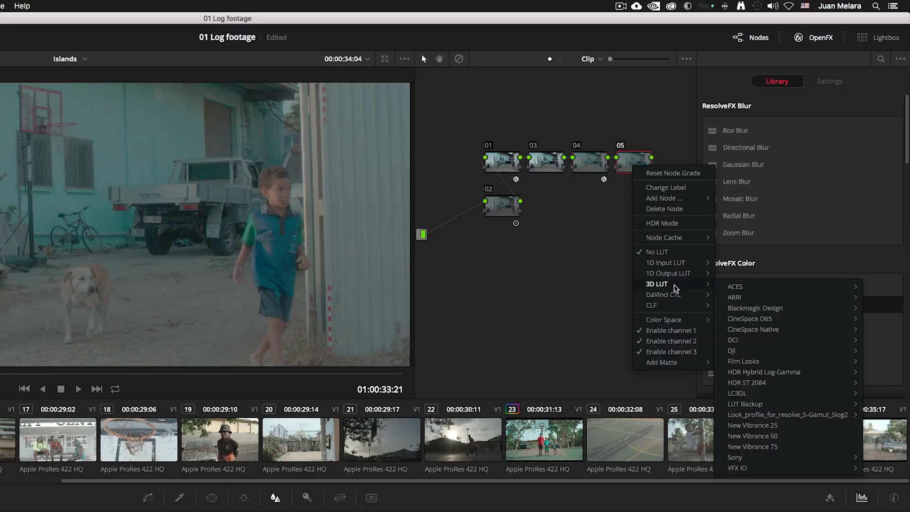
mouse_move(747, 361)
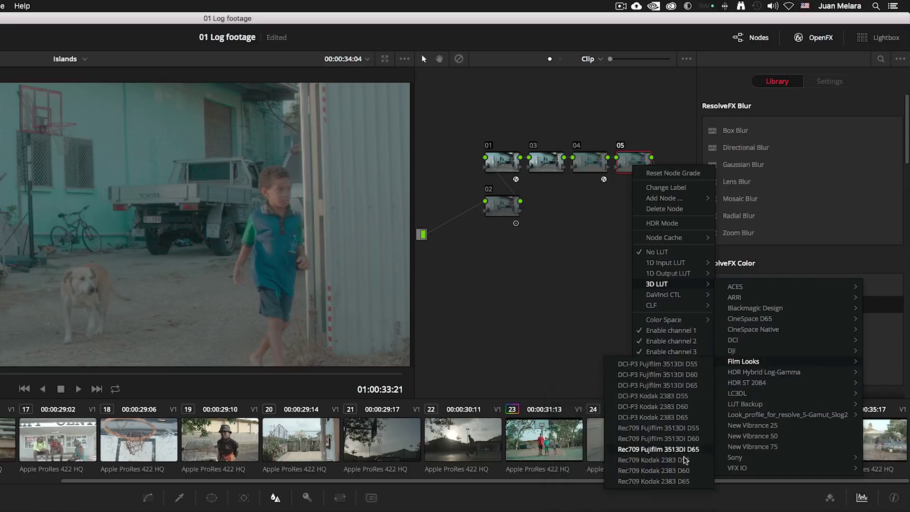
left_click(689, 479)
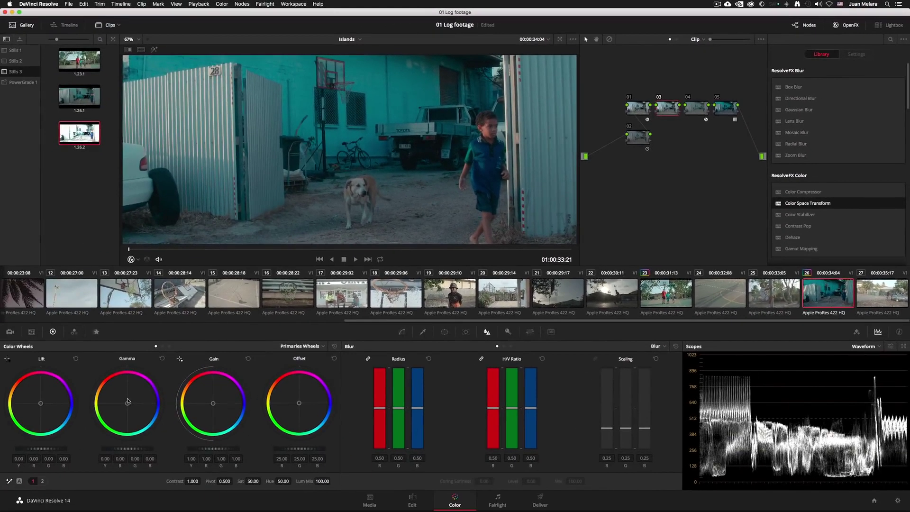
- On node 03, warm the gamma slightly and raise the gain to about 1.20 with a warm tint
left_click_drag(61, 438, 60, 436)
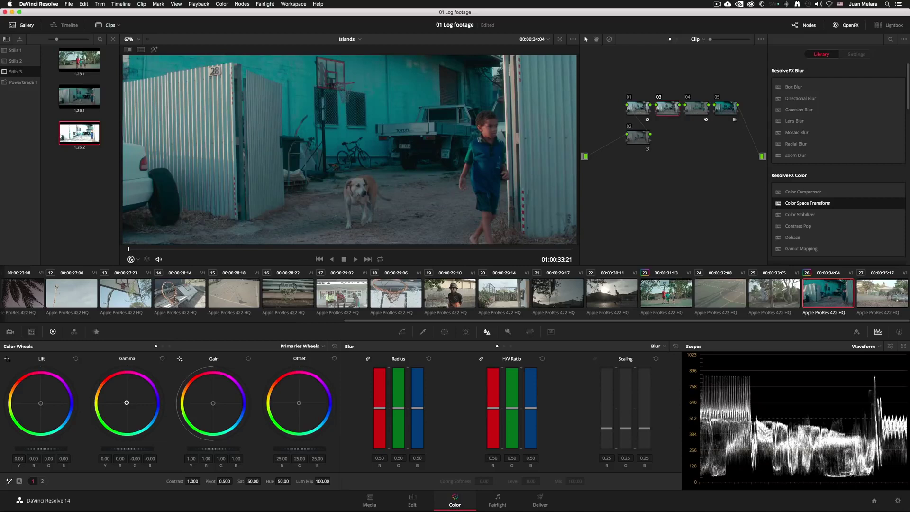
left_click_drag(224, 452, 212, 403)
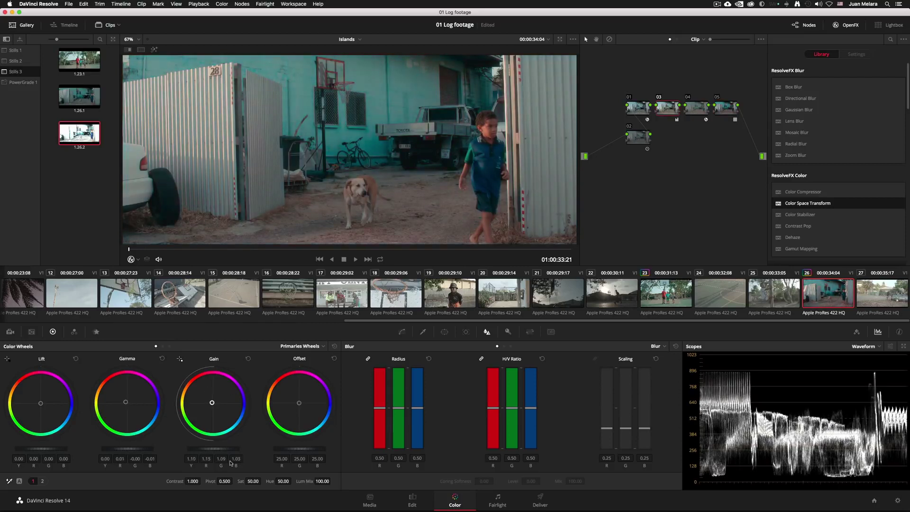
left_click_drag(213, 448, 232, 448)
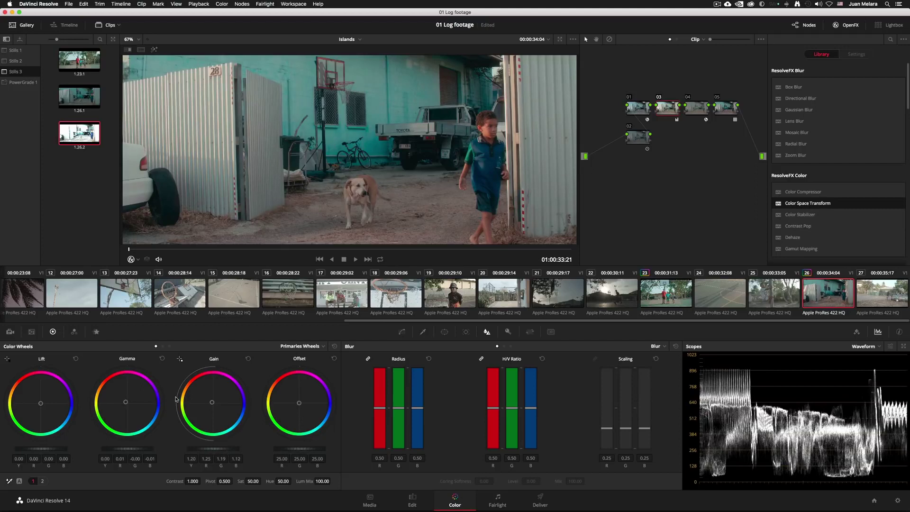